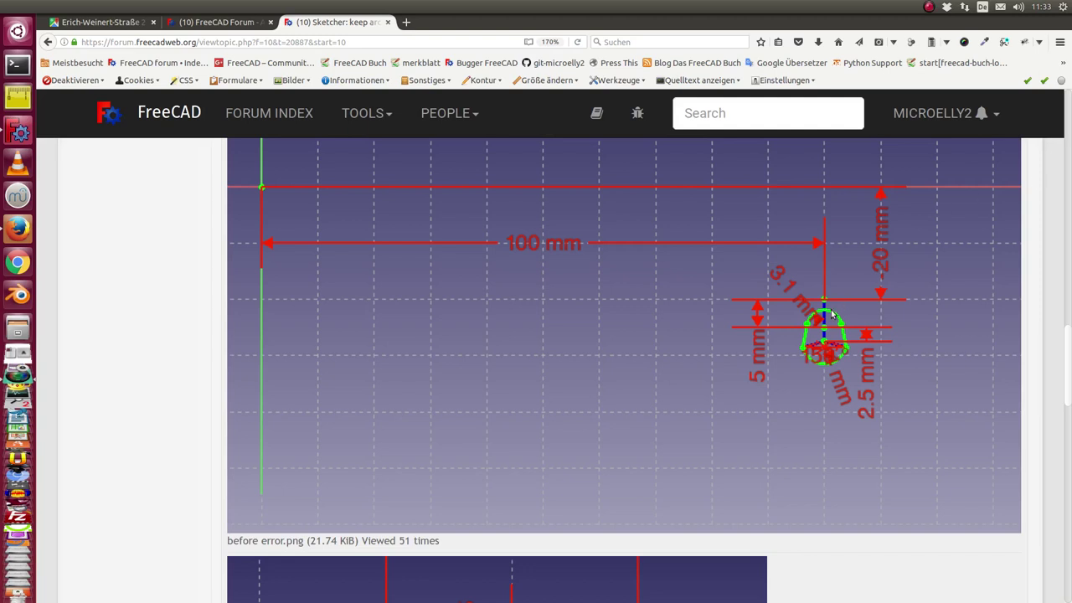
Step: Scroll the forum thread past the before-error image down to the after-error sketch screenshot
scroll(745, 361, "up", 1)
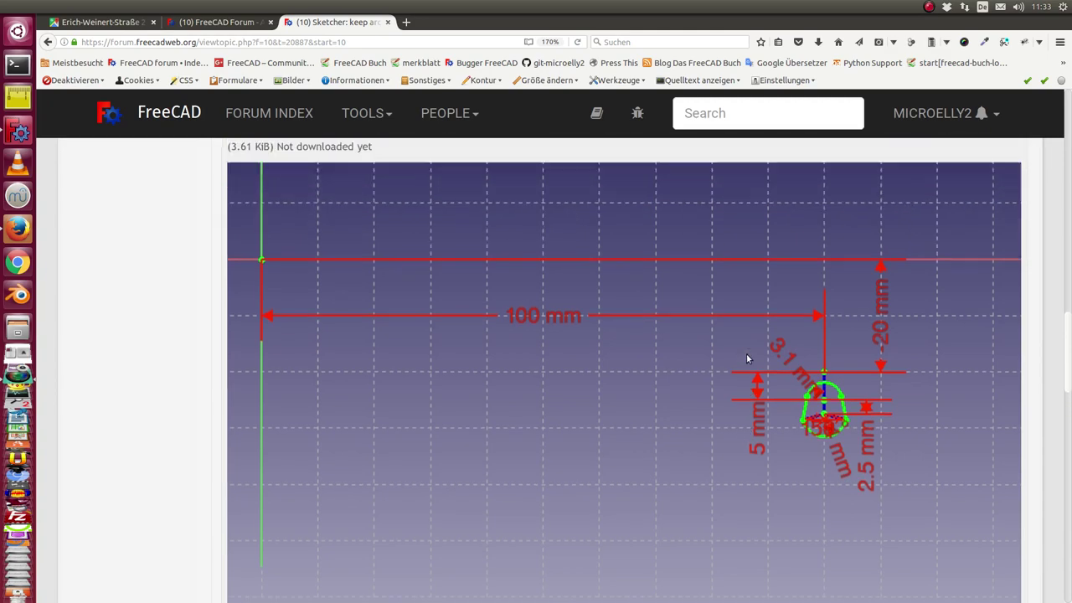
scroll(748, 358, "up", 3)
scroll(748, 359, "up", 3)
scroll(746, 356, "up", 6)
scroll(744, 353, "up", 1)
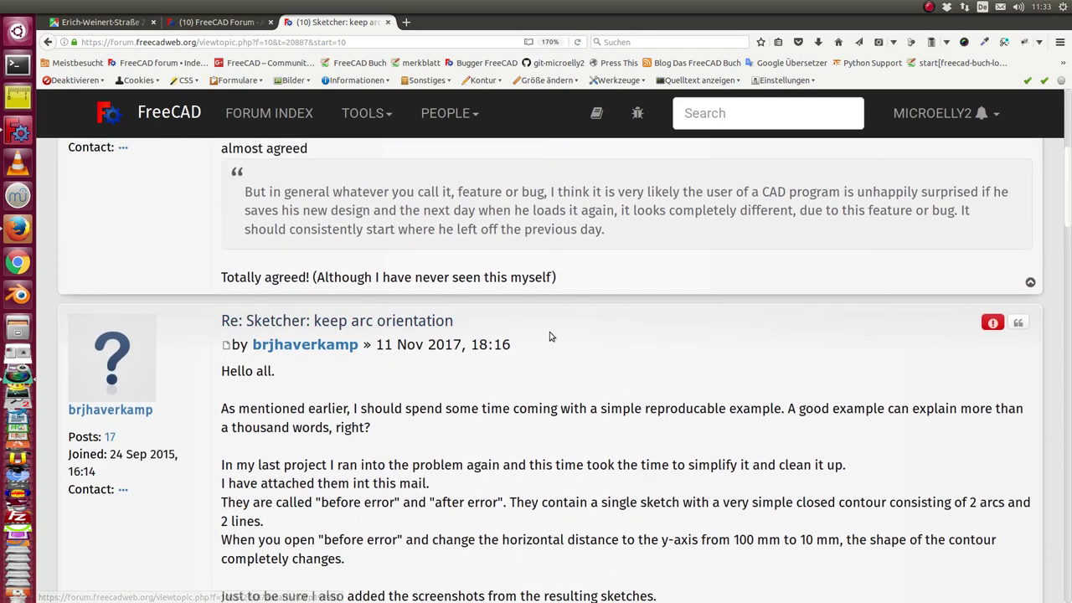
scroll(549, 335, "down", 1)
scroll(634, 339, "down", 5)
scroll(634, 340, "down", 4)
scroll(637, 335, "down", 1)
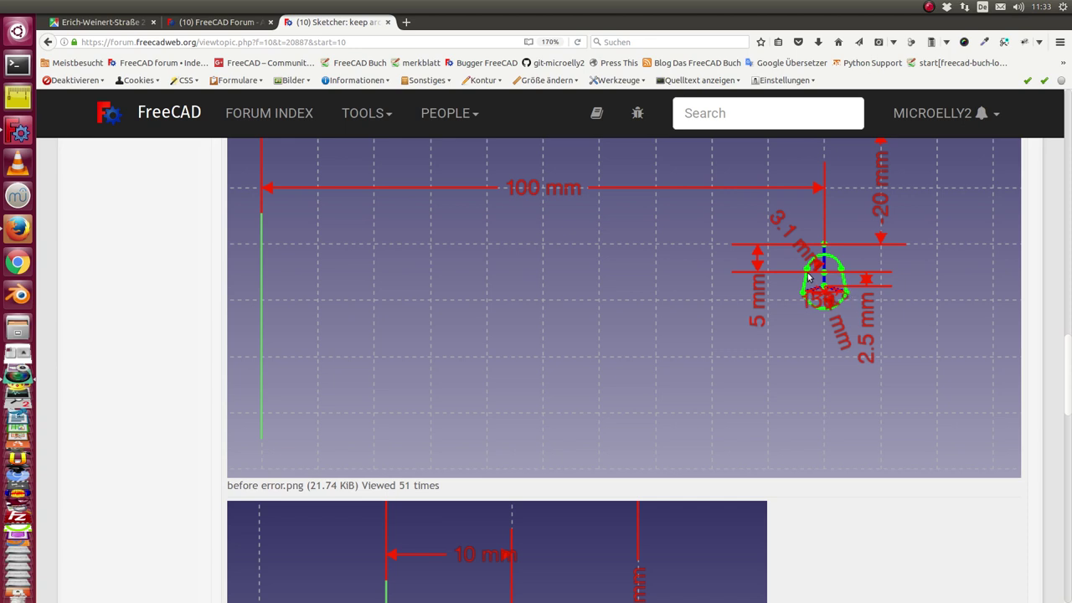
scroll(649, 350, "down", 3)
scroll(696, 328, "up", 2)
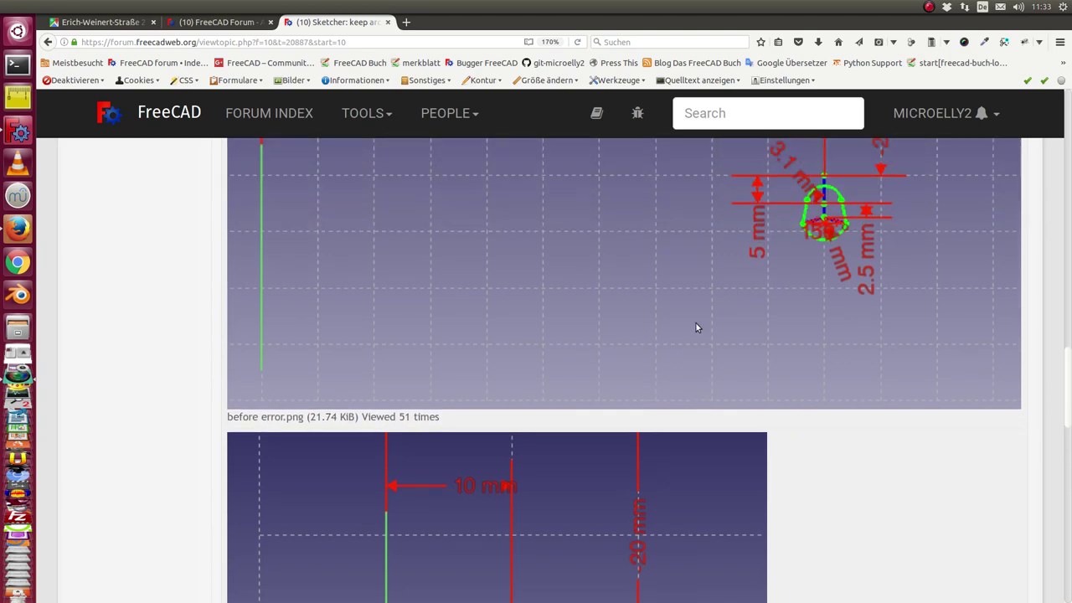
scroll(597, 335, "down", 2)
scroll(593, 328, "down", 4)
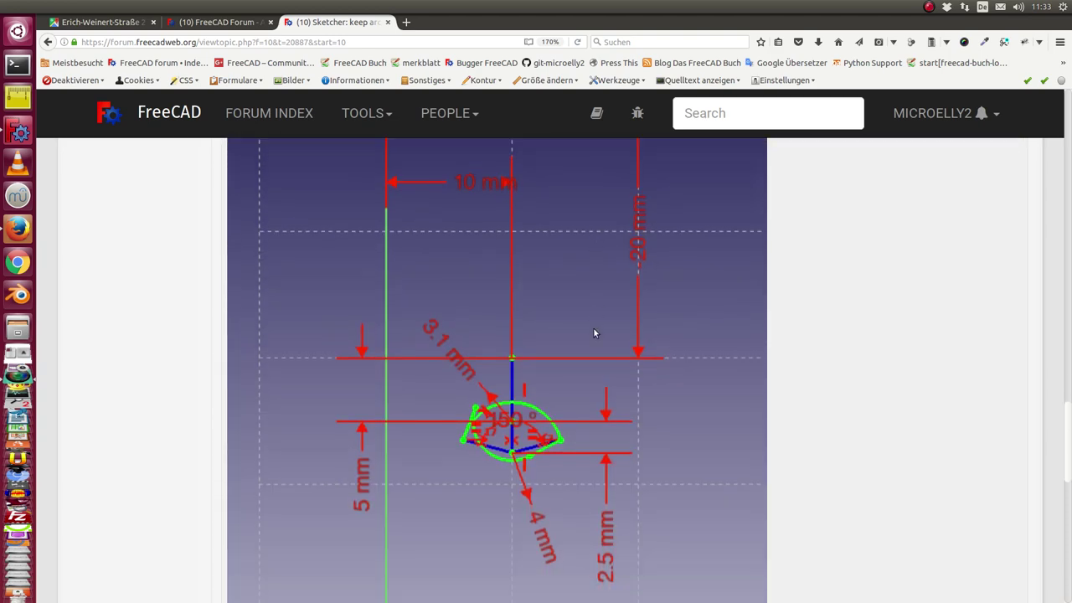
scroll(502, 339, "down", 1)
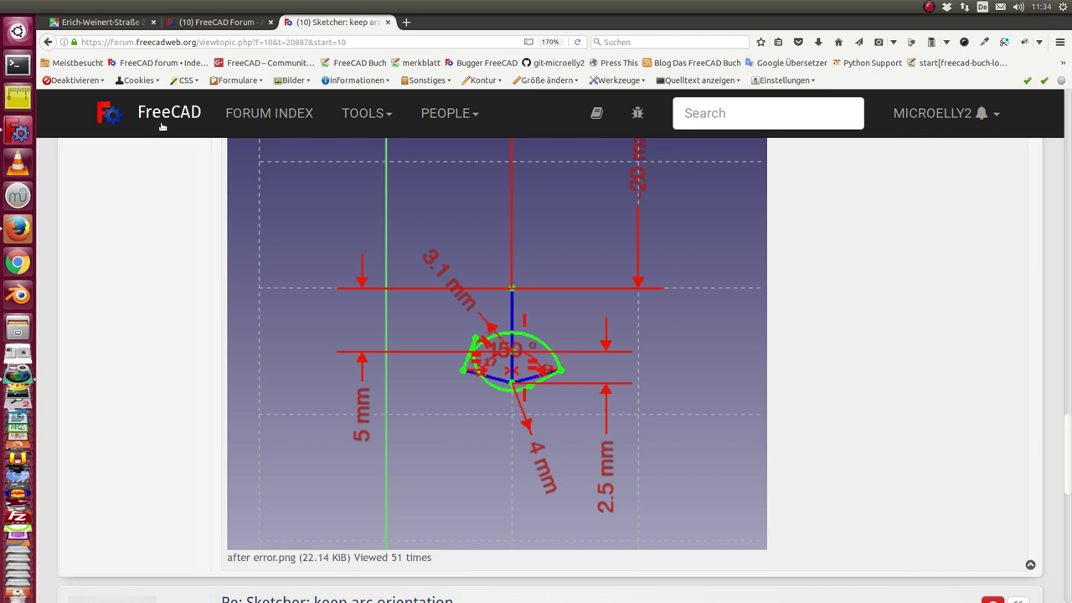
Step: Bring FreeCAD forward and open Sketch001 of problem_2_solutions in the Sketcher
left_click(18, 131)
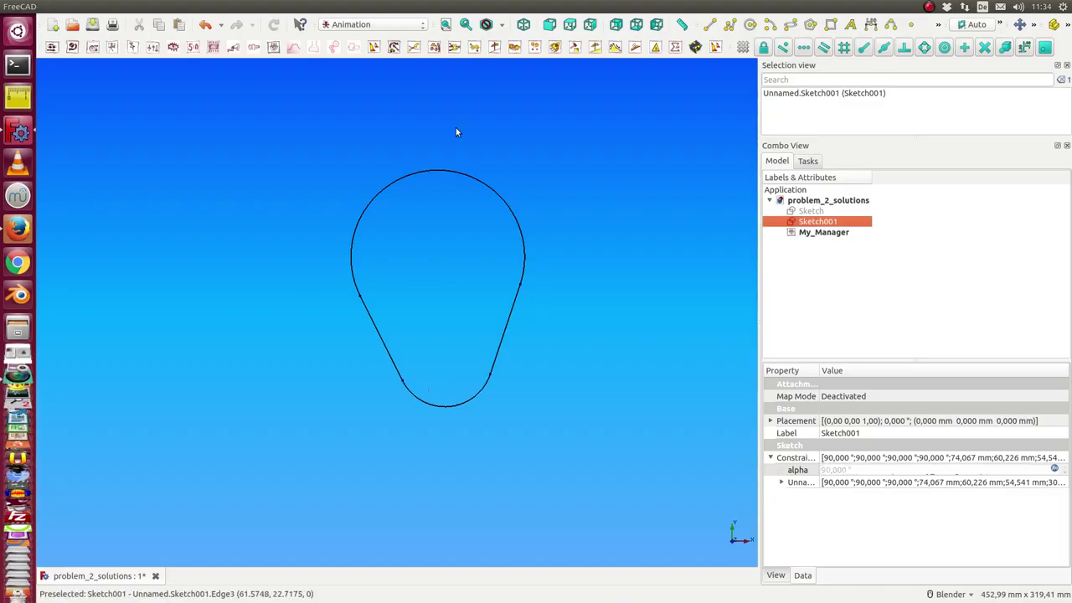
double_click(800, 222)
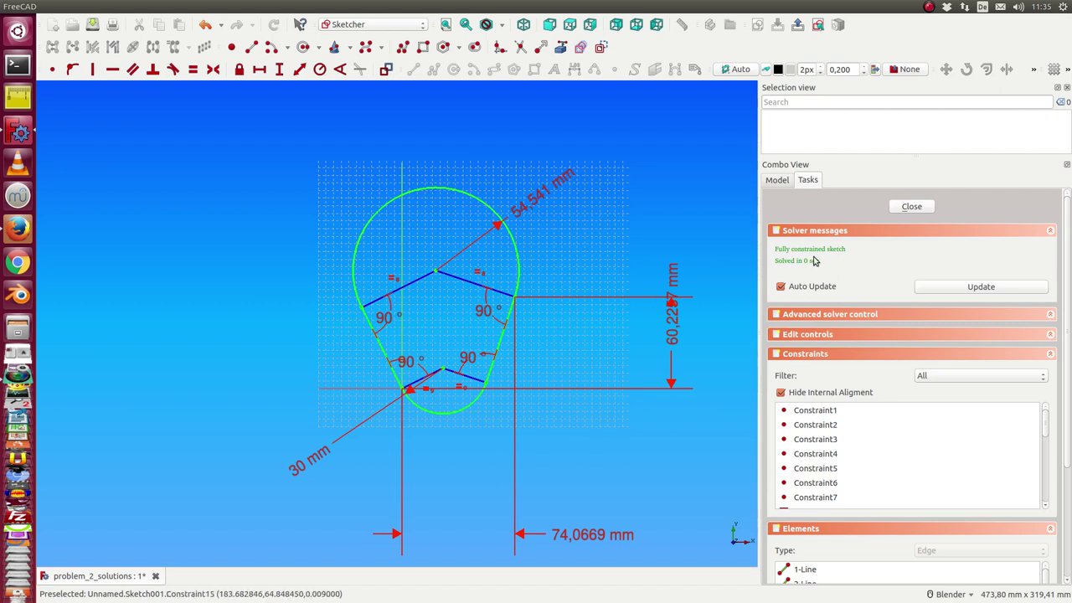
Step: Select the alpha angle constraint, filter constraints to Named, and show Sketch001's property panel
left_click(386, 322)
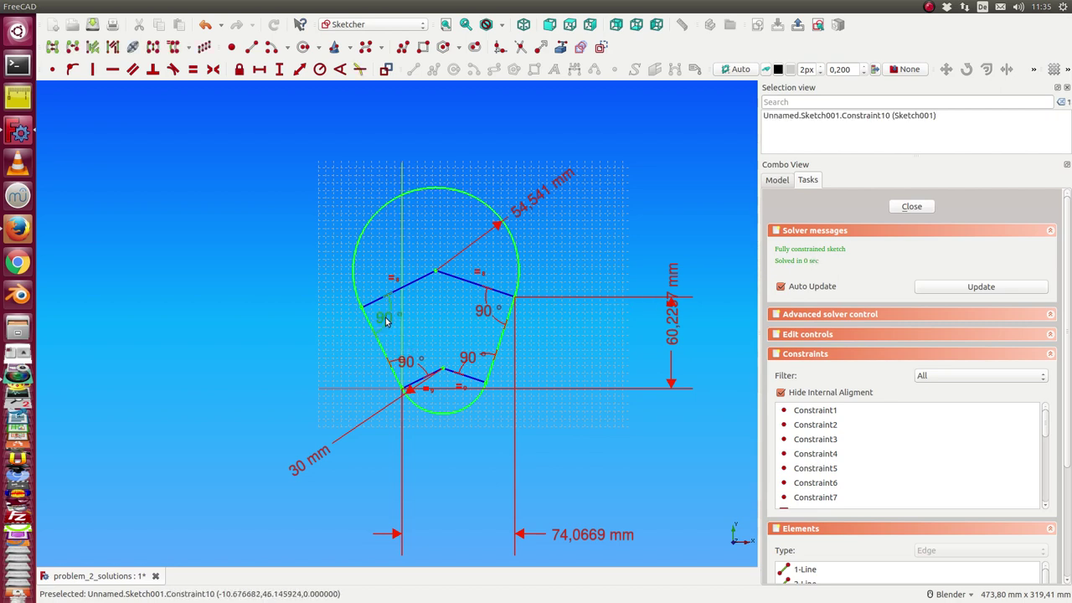
left_click(944, 382)
left_click(945, 414)
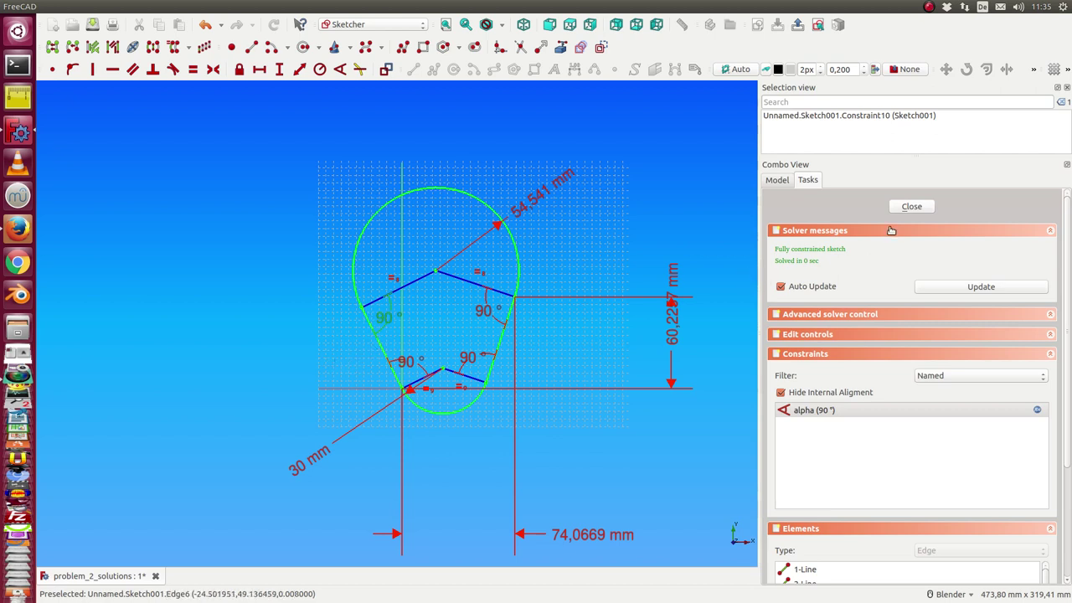
left_click(776, 183)
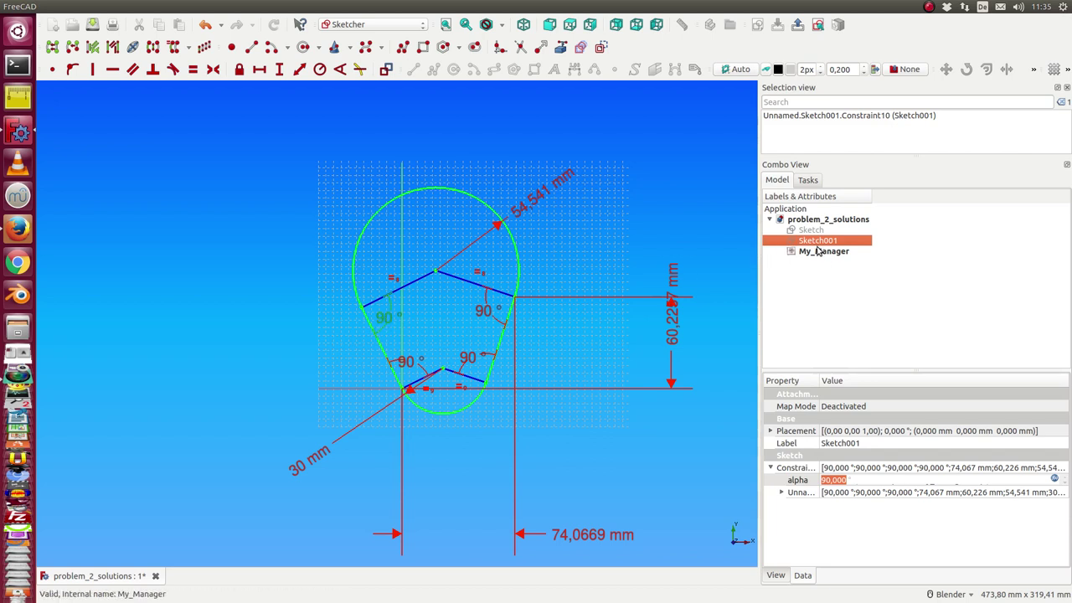
Step: Drive alpha with the expression 90 + 180 / 100 * My_Manager.step, then open My_Manager's controls
left_click(1055, 479)
type("+ 180 / 100 * My_Manager.step")
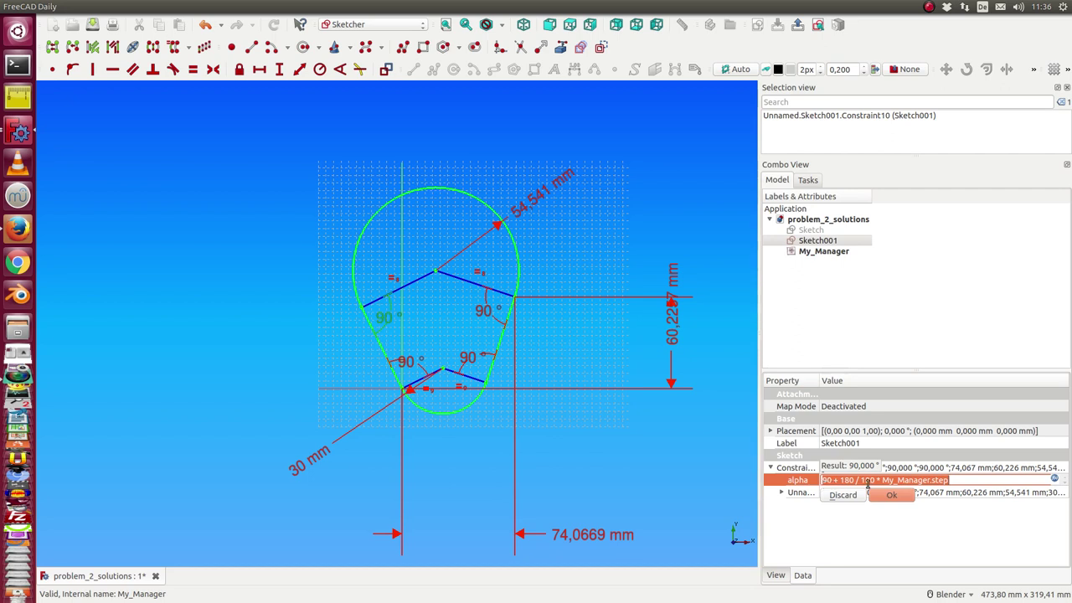
left_click(888, 331)
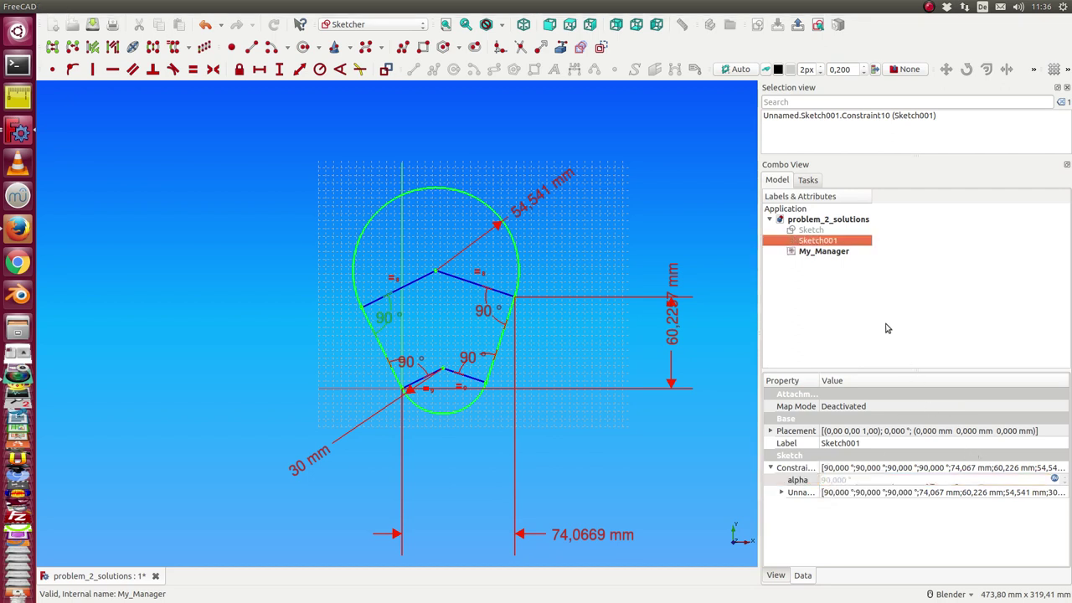
double_click(831, 251)
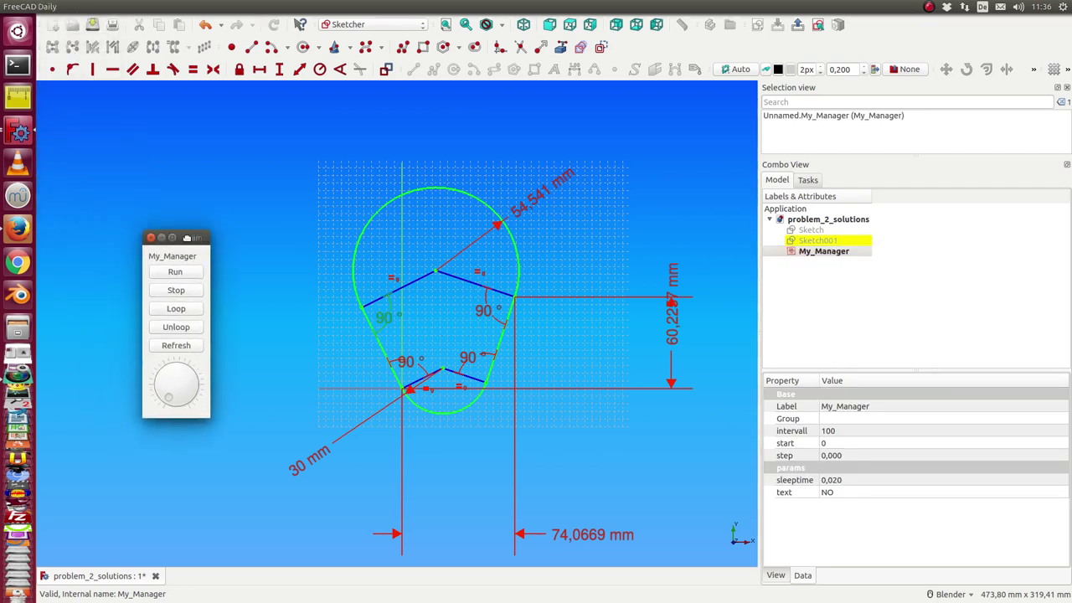
Step: Select Sketch001 and turn the My_Manager dial to raise alpha from 90° to 270°
left_click(814, 242)
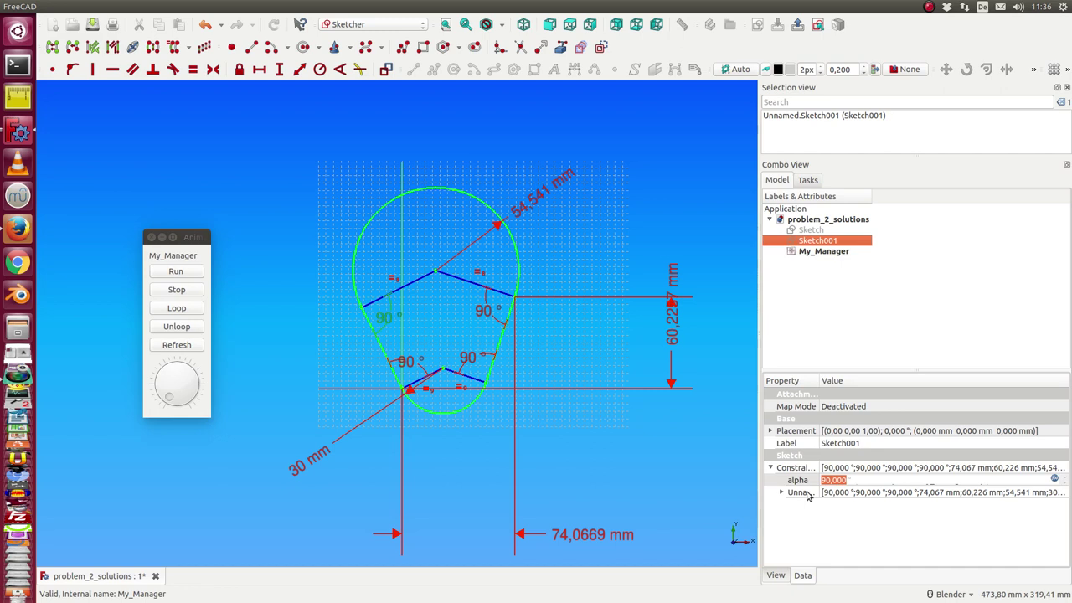
left_click(170, 401)
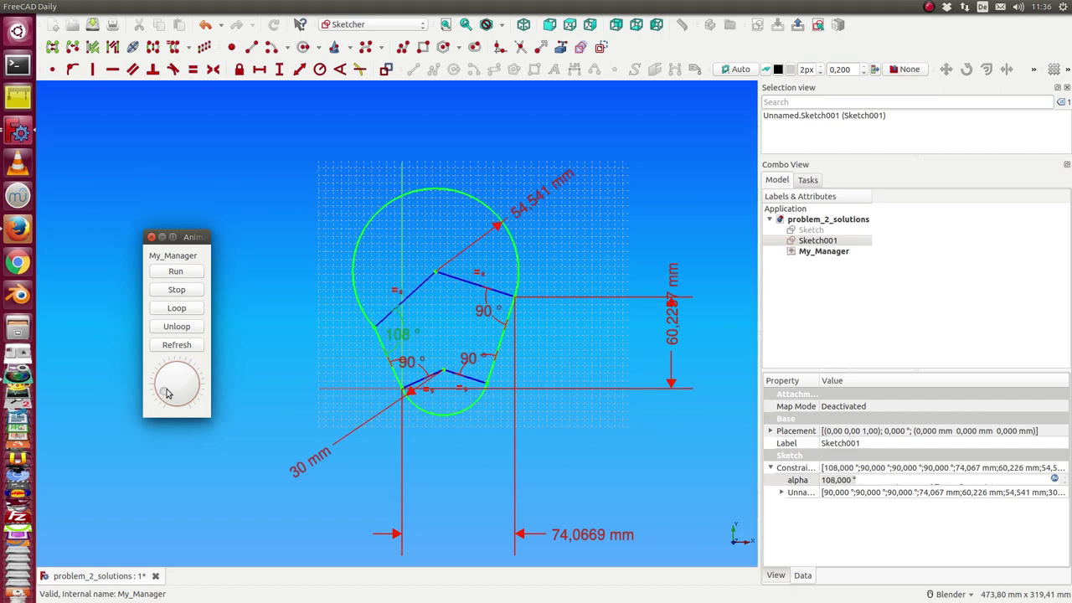
left_click_drag(169, 400, 165, 389)
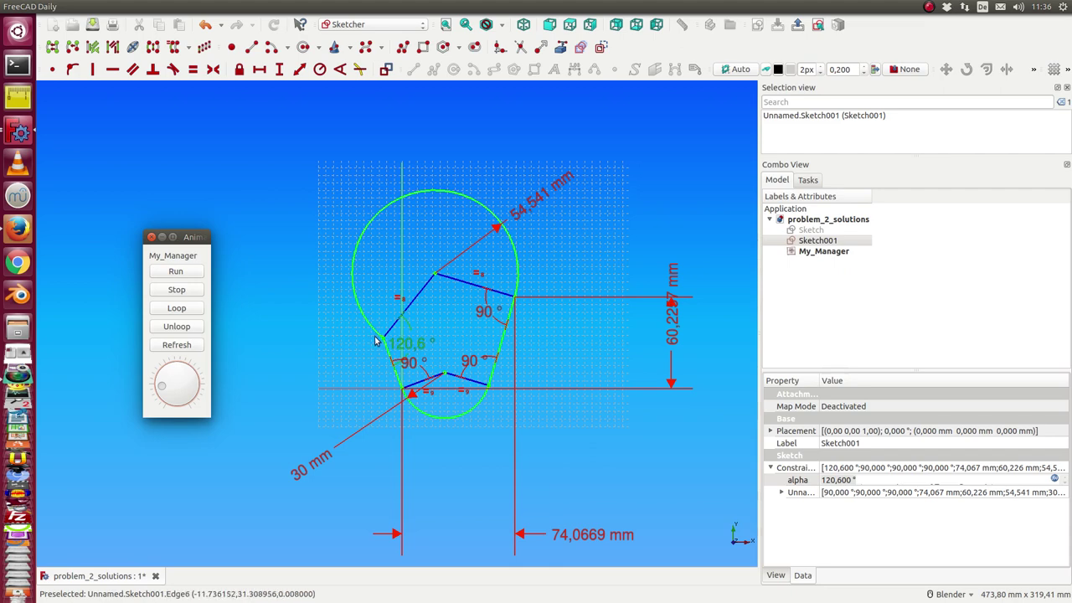
mouse_move(163, 390)
left_mouse_down()
mouse_move(164, 374)
mouse_move(184, 370)
left_mouse_up()
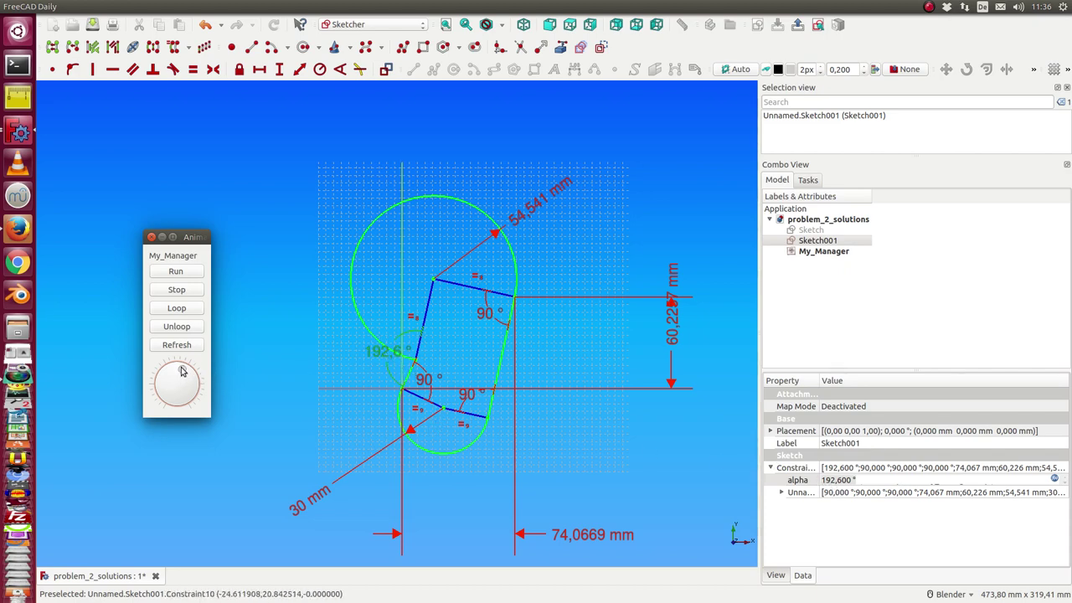
mouse_move(182, 372)
left_mouse_down()
mouse_move(192, 390)
mouse_move(179, 402)
left_mouse_up()
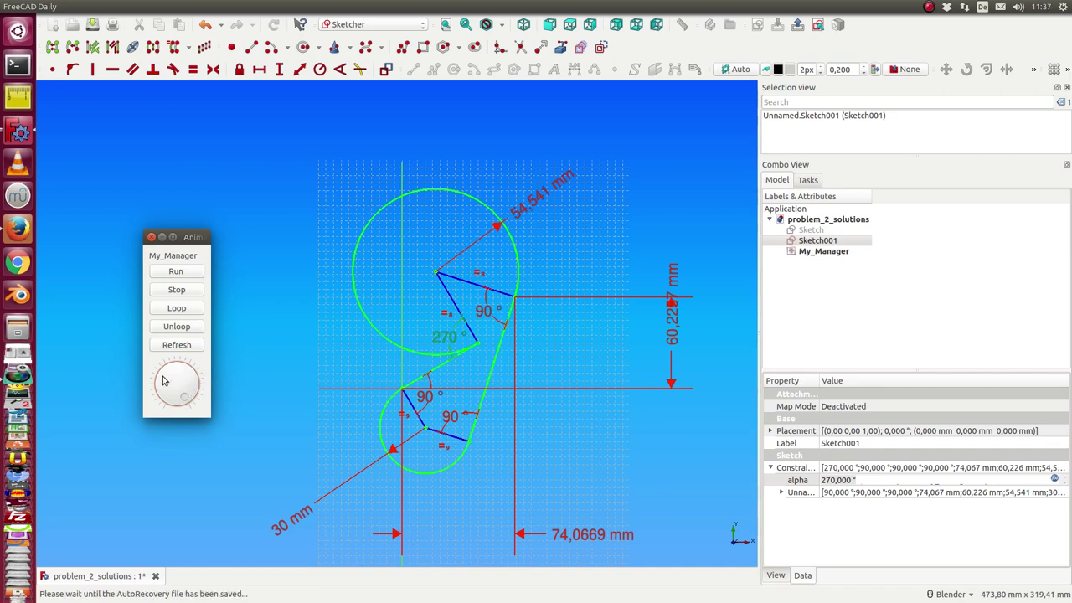
Step: Toggle the dial repeatedly, flipping alpha between 90° and 270°, ending at 90°
left_click(176, 386)
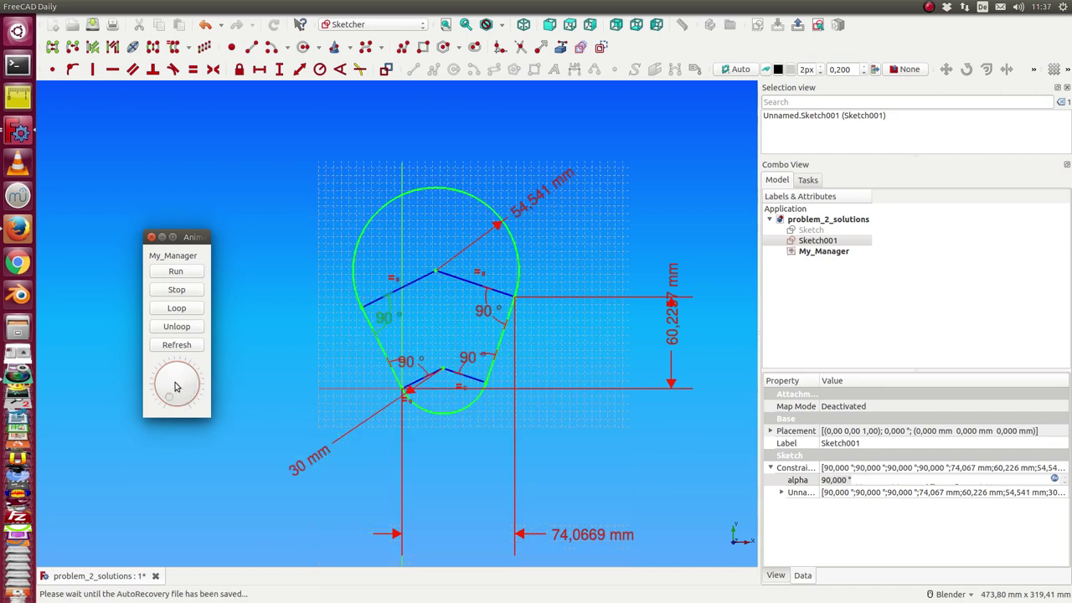
left_click(176, 387)
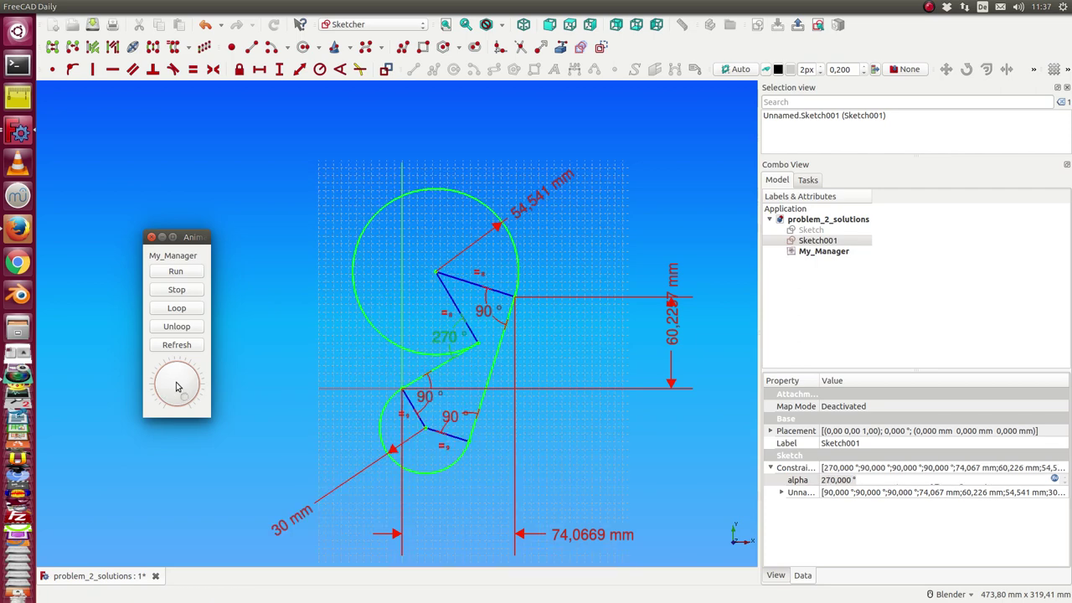
left_click(176, 386)
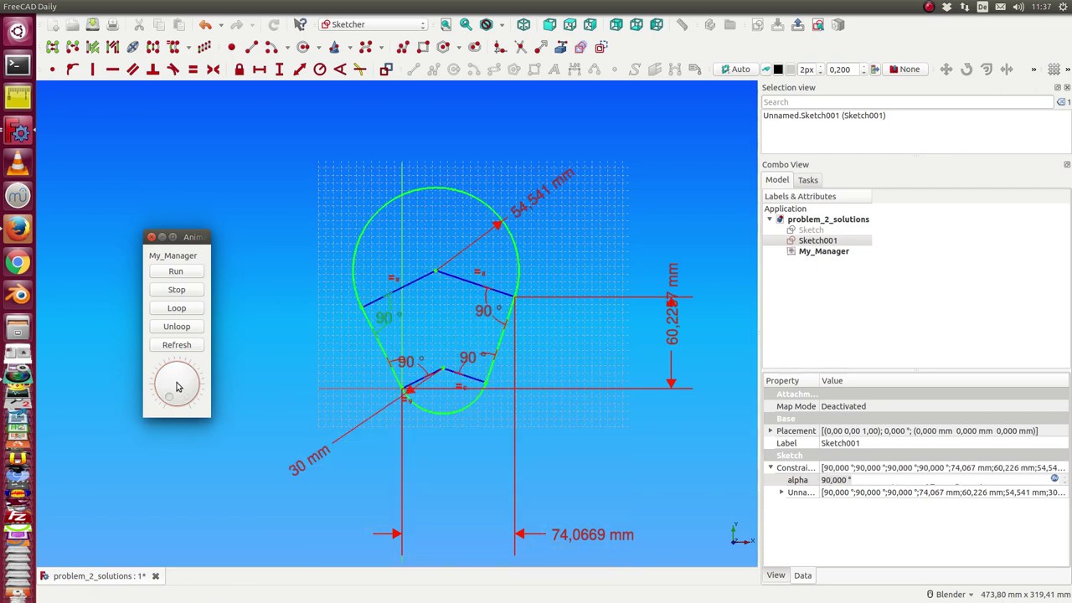
left_click(176, 387)
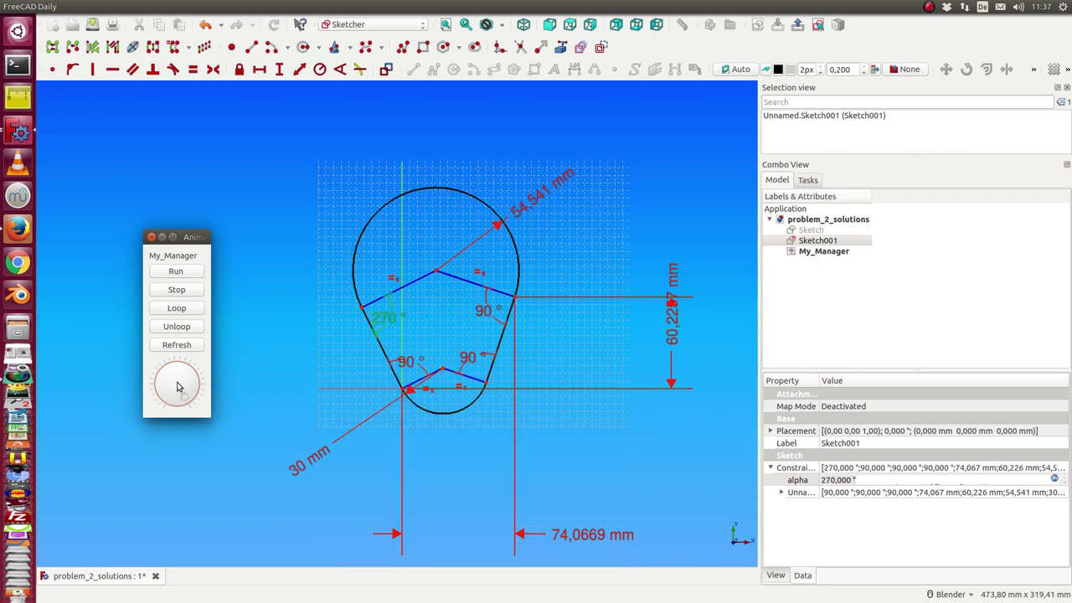
left_click(176, 386)
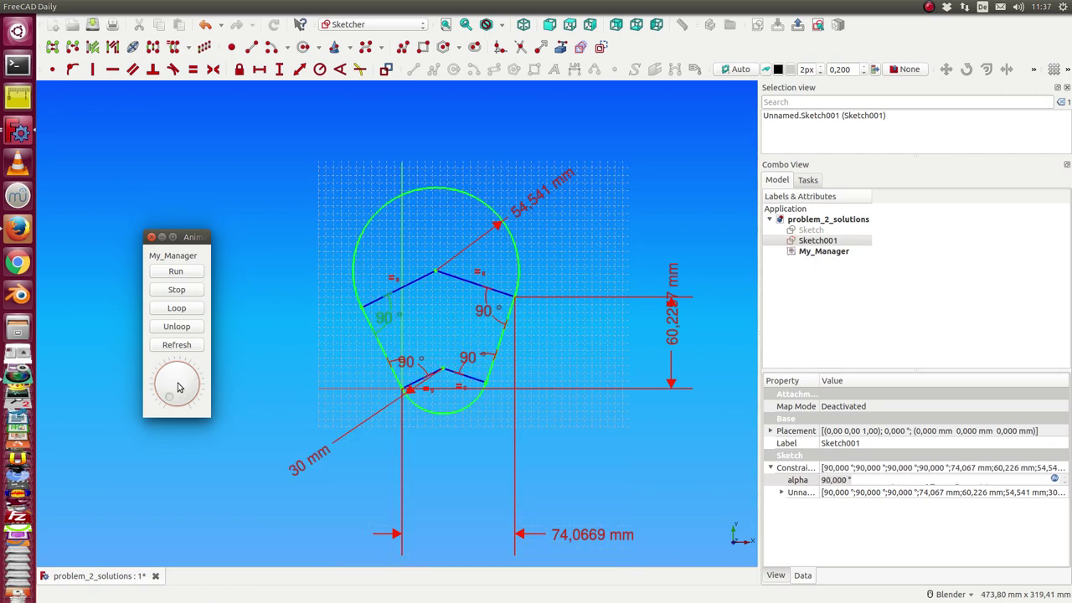
Step: Run the alpha animation, then set step to 0, 100, and back to 0
left_click(175, 272)
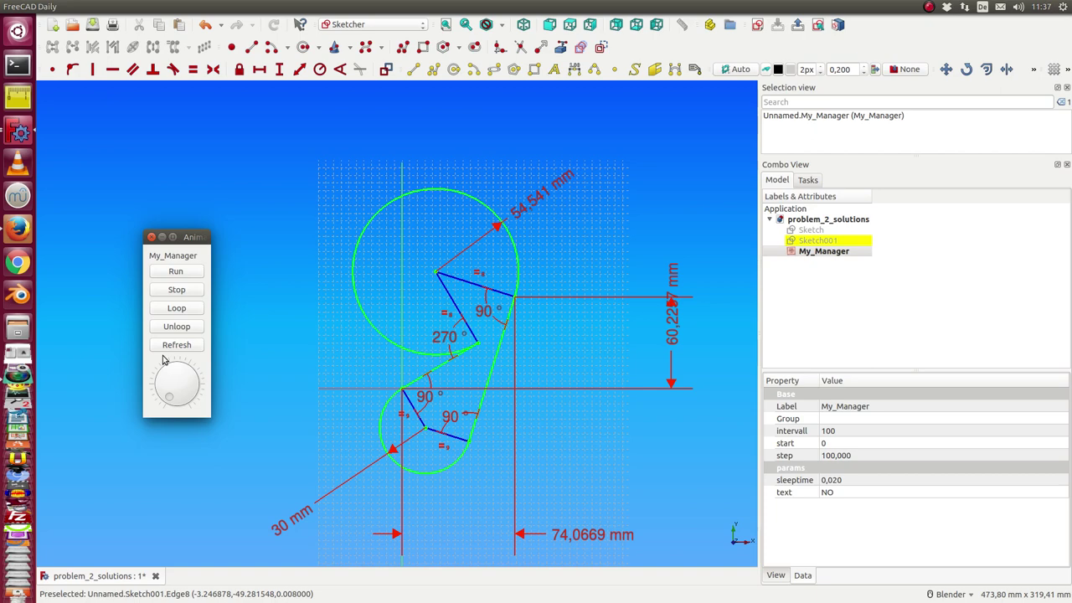
left_click(172, 397)
left_click(177, 410)
left_click_drag(185, 400, 168, 407)
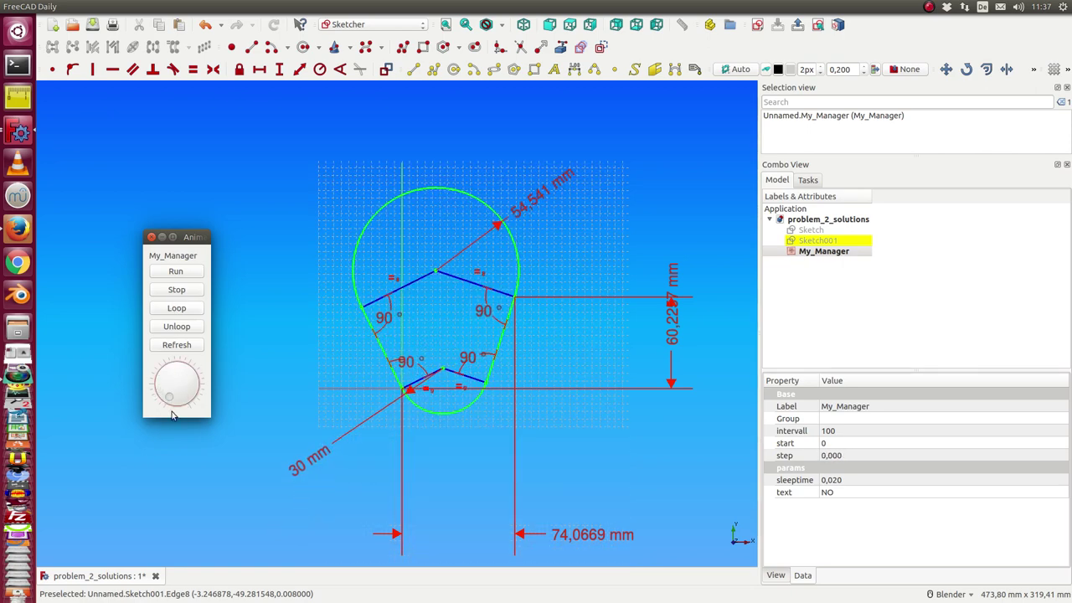